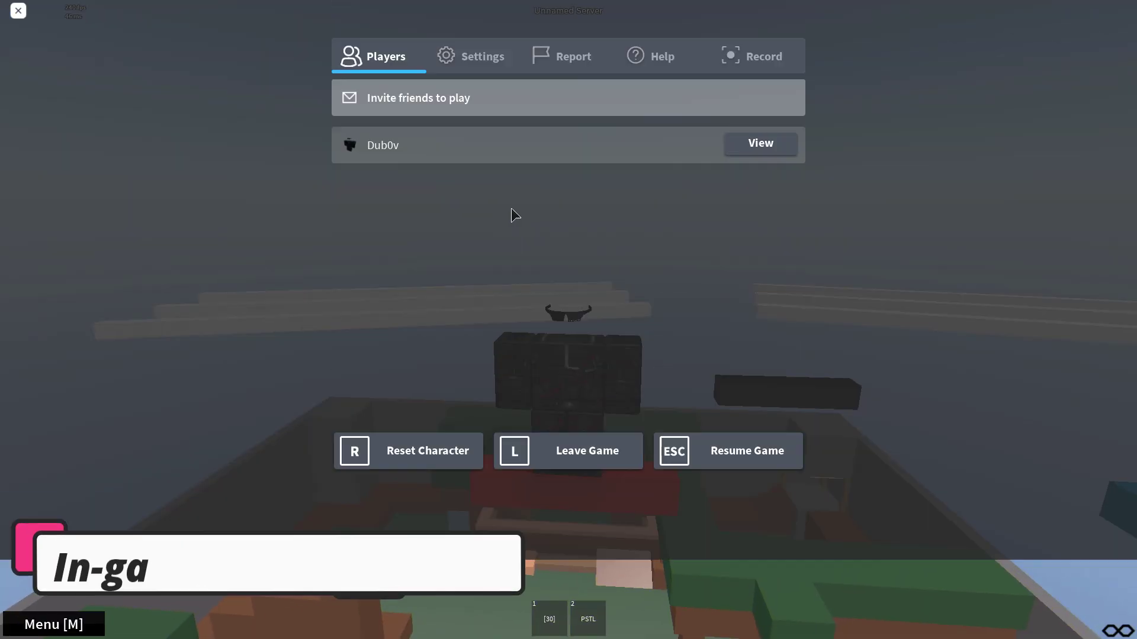
- Lower the game volume to one bar in the in-game settings
left_click(473, 137)
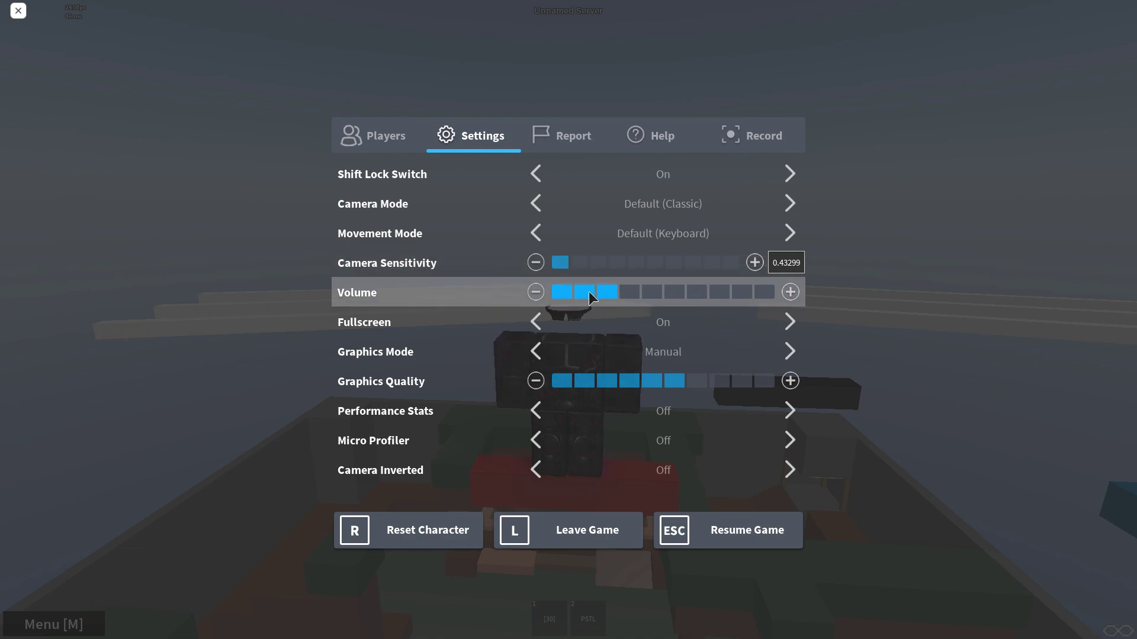
left_click(561, 293)
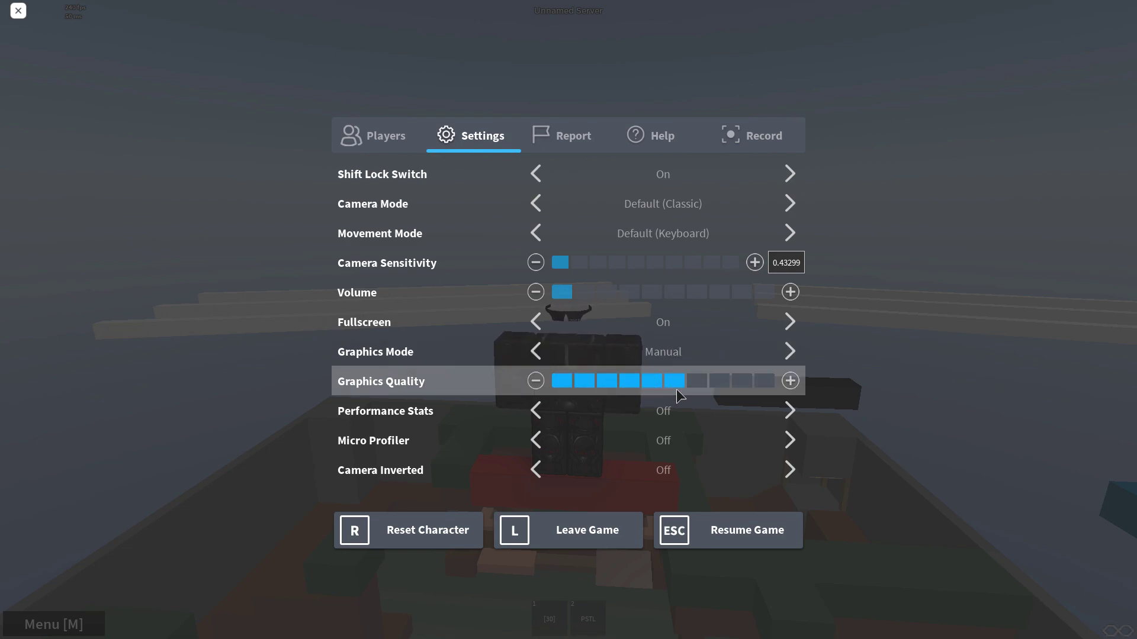
- Try the graphics quality at two and three bars and return it to six bars
left_click(592, 382)
left_click(604, 382)
left_click(588, 381)
left_click(605, 382)
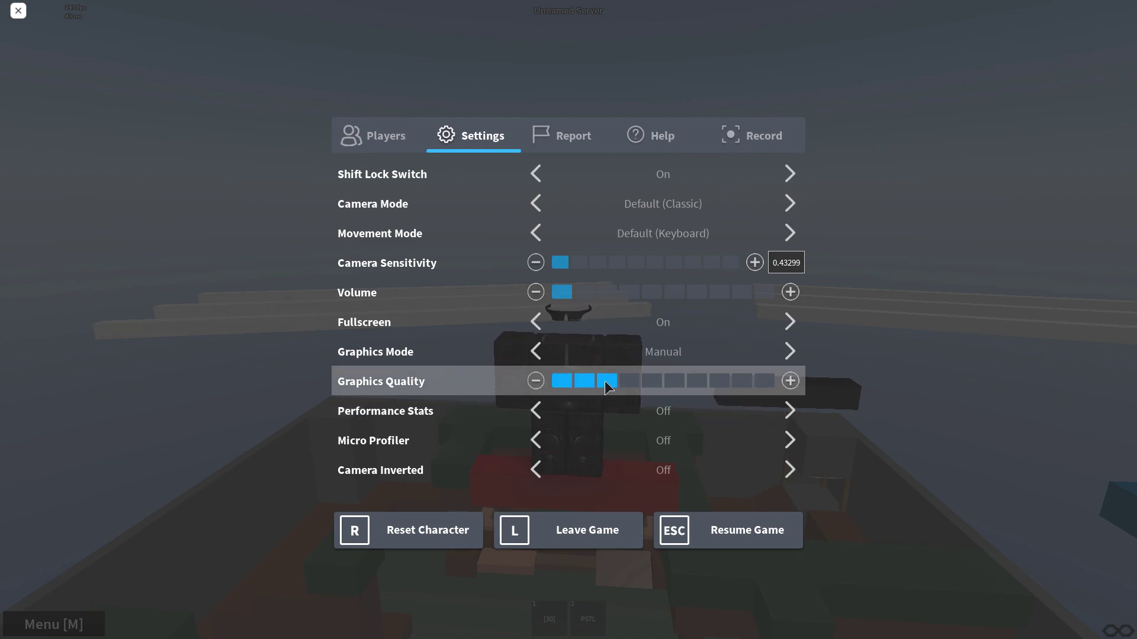
left_click(682, 382)
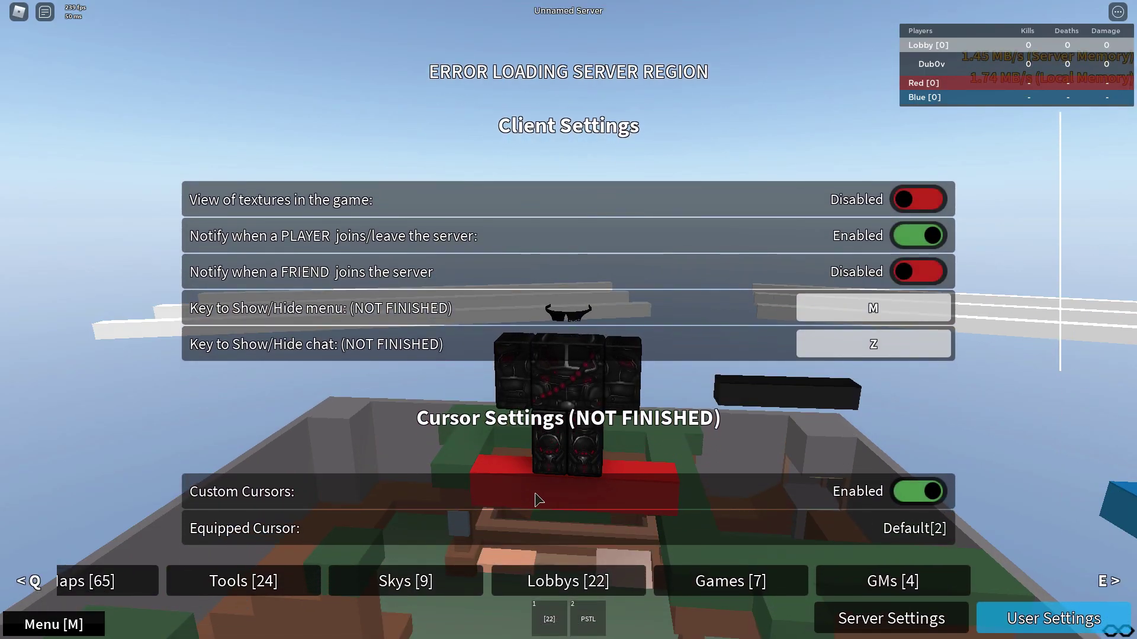
- Select the Default[2] cursor slot in the cursor settings and test the crosshair in game with both weapons
scroll(580, 470, "down", 5)
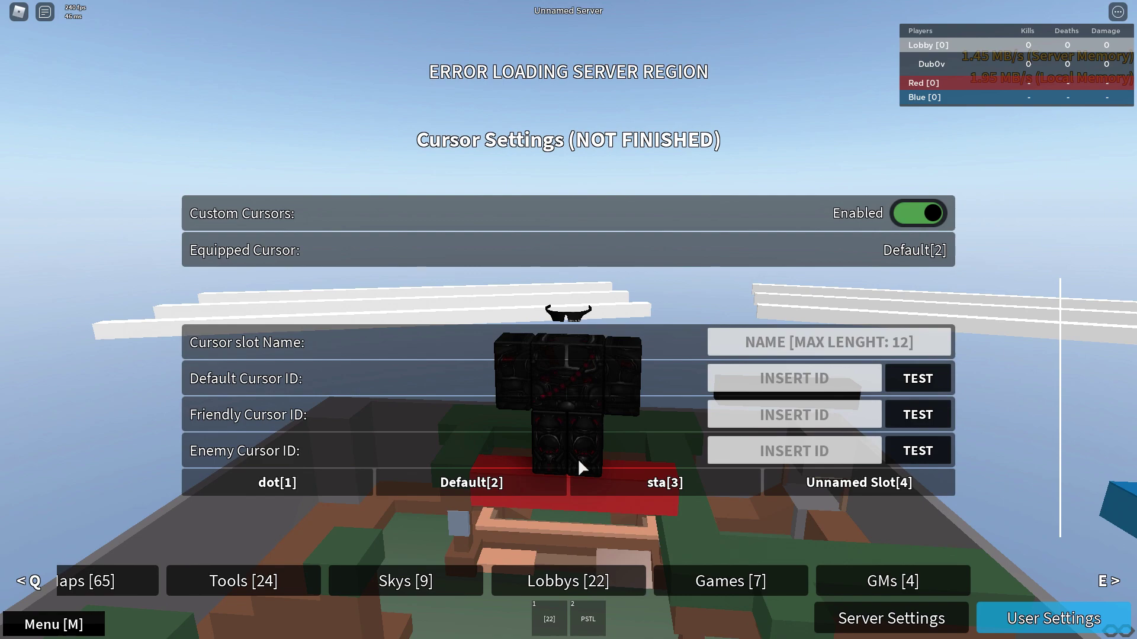
left_click(554, 482)
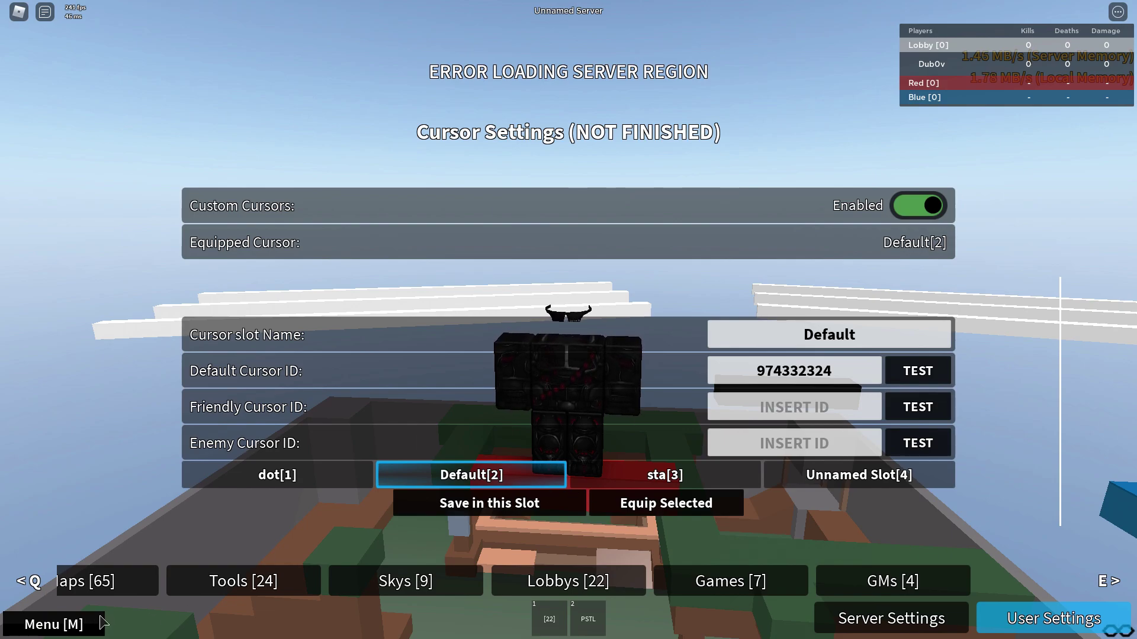
left_click(101, 621)
key("1")
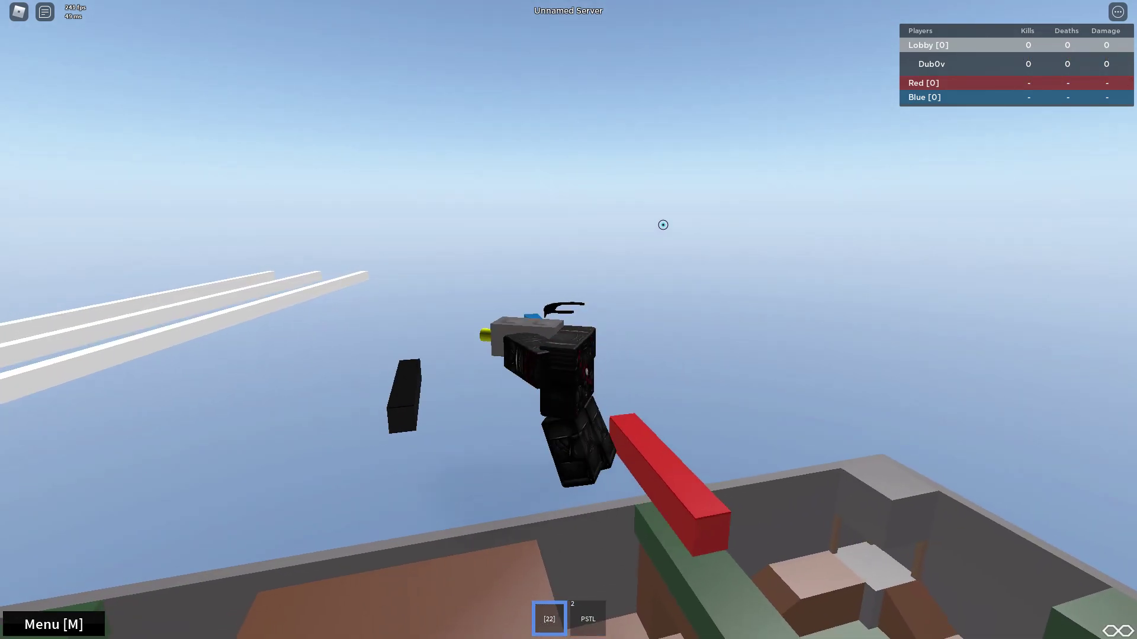
key("2")
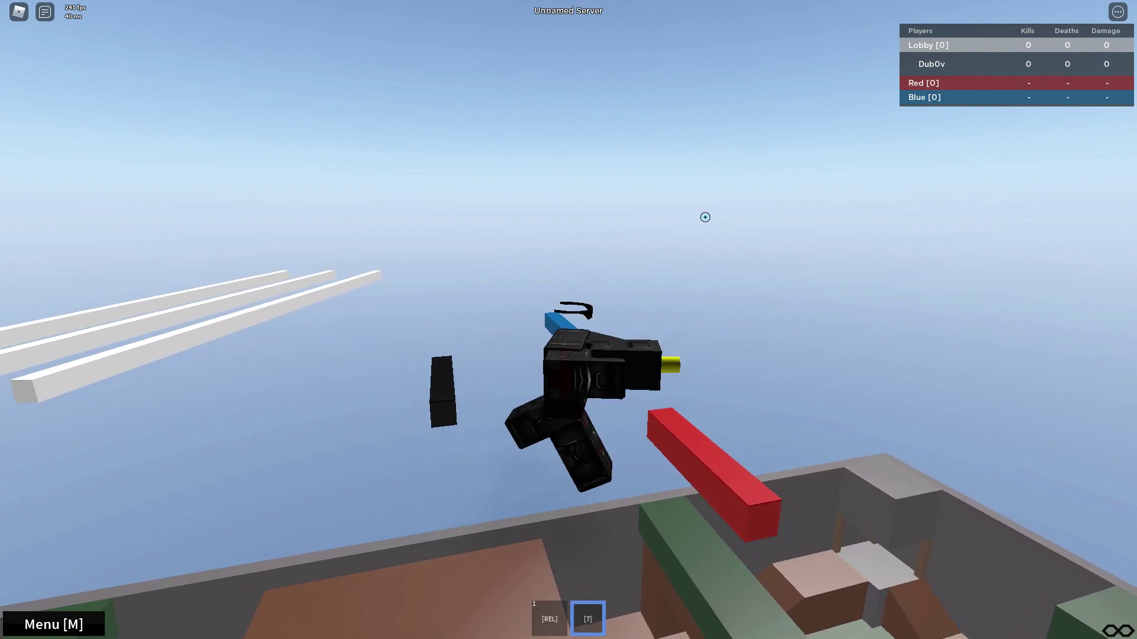
left_click(700, 216)
left_click(699, 215)
left_click(436, 329)
- Equip the sta[3] cursor slot in the user settings and test it in game with the first weapon
left_click(101, 629)
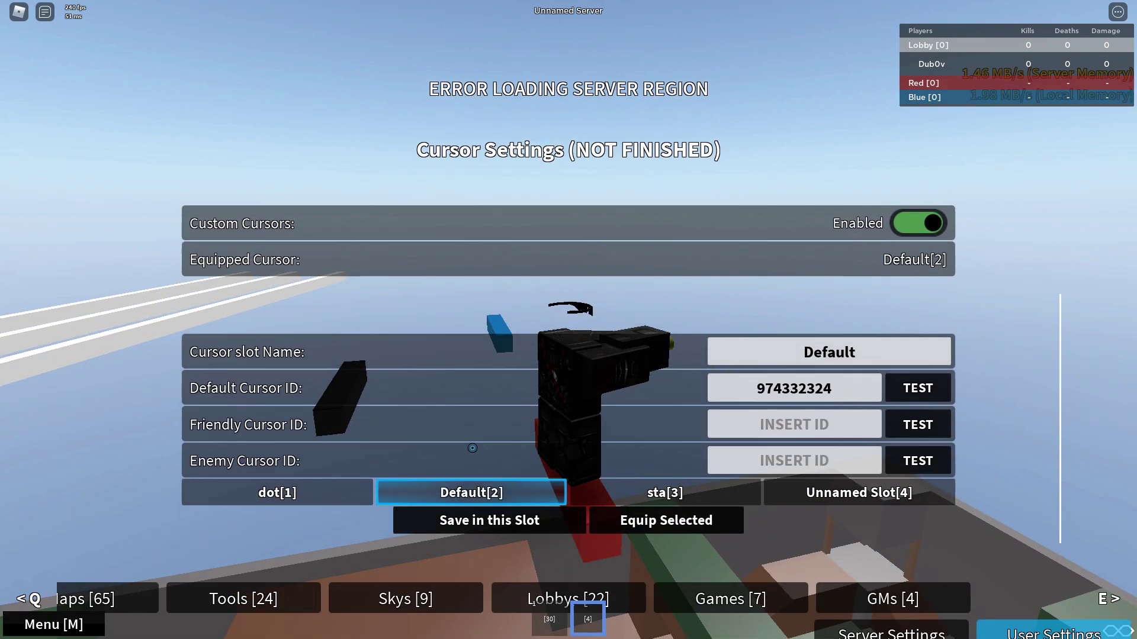
scroll(569, 355, "up", 3)
scroll(568, 355, "down", 3)
left_click(684, 477)
left_click(677, 503)
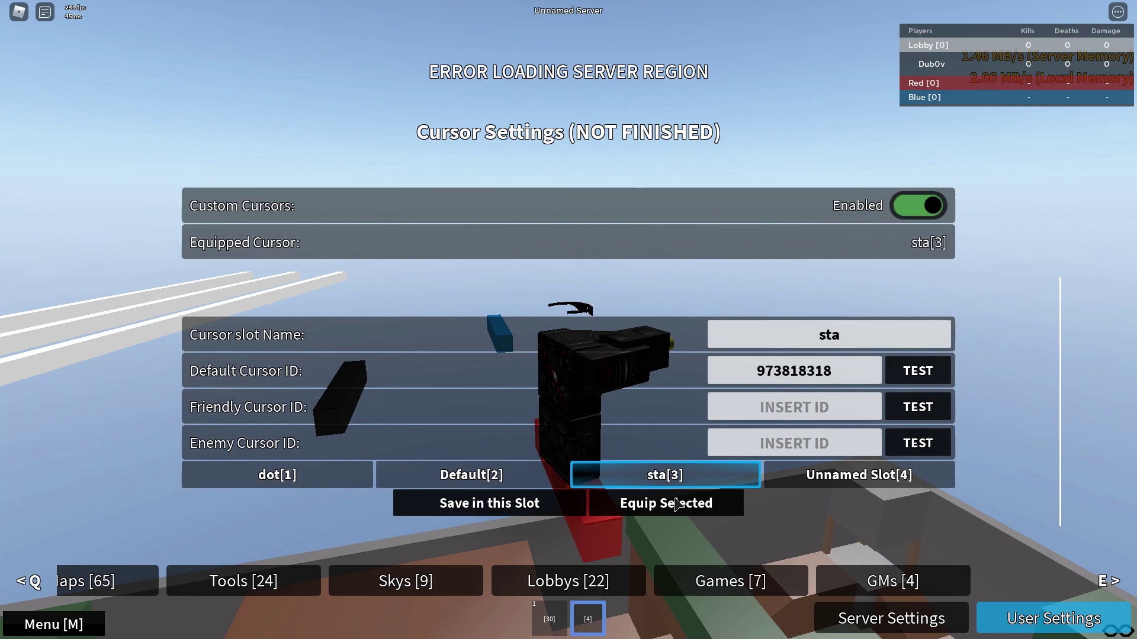
left_click(74, 633)
key("1")
left_click(773, 241)
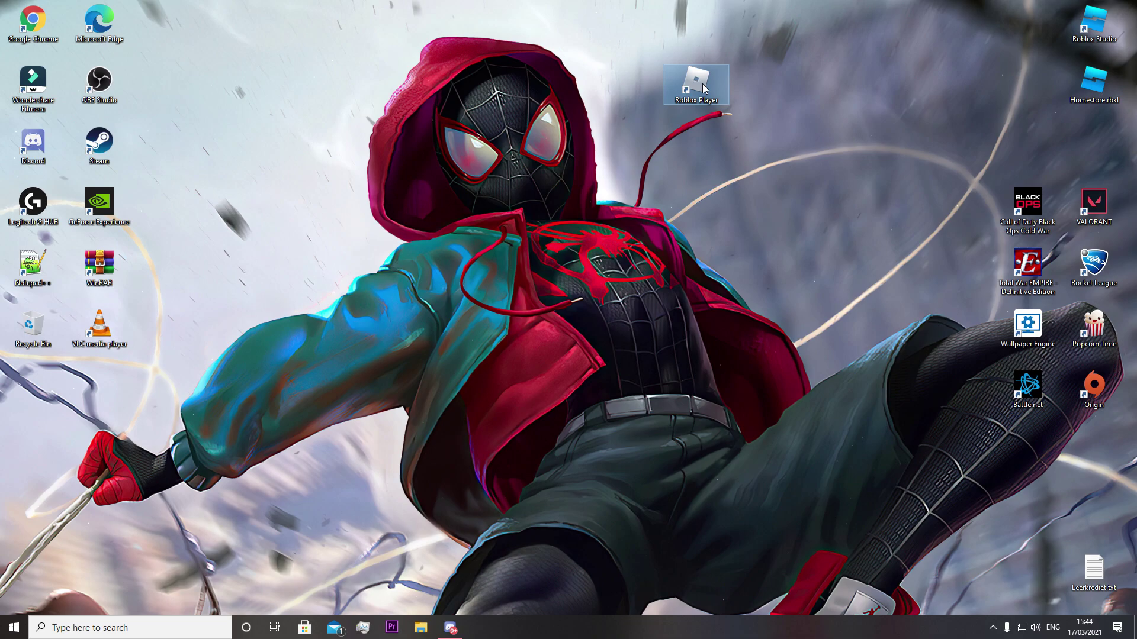
- Open the high DPI settings in the compatibility properties of the Roblox Player desktop shortcut
right_click(703, 87)
left_click(734, 370)
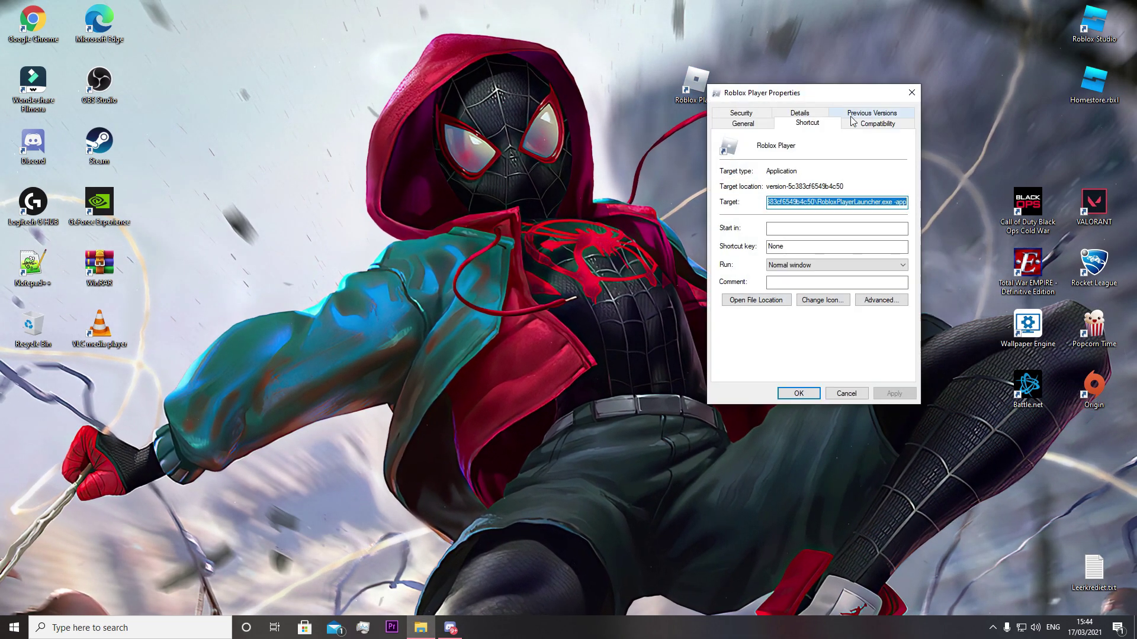
left_click(871, 124)
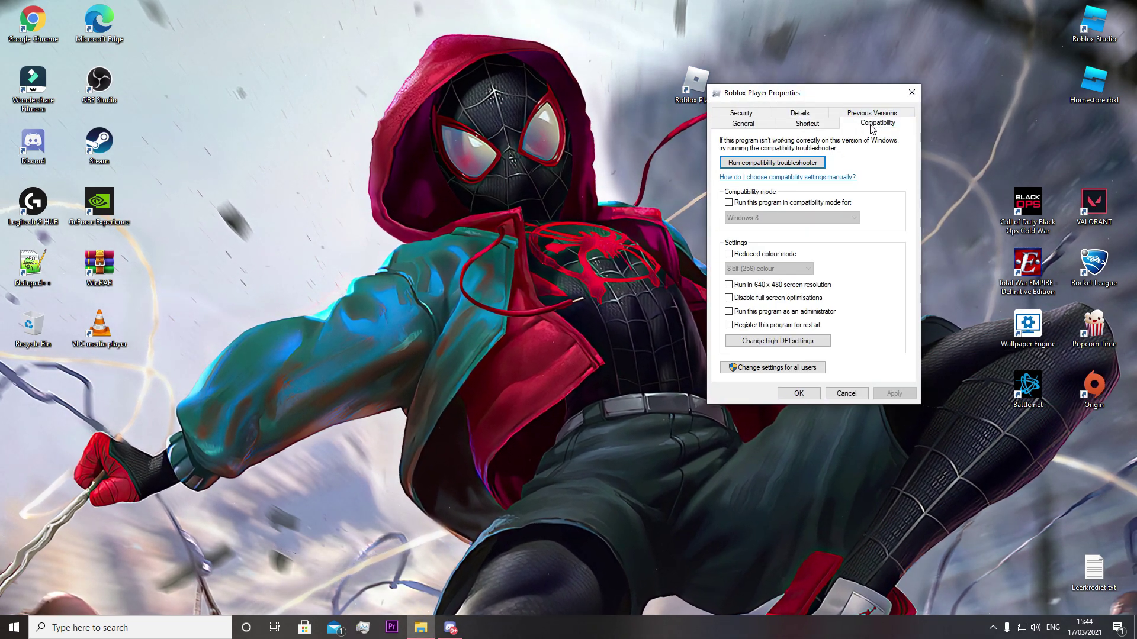
left_click(777, 341)
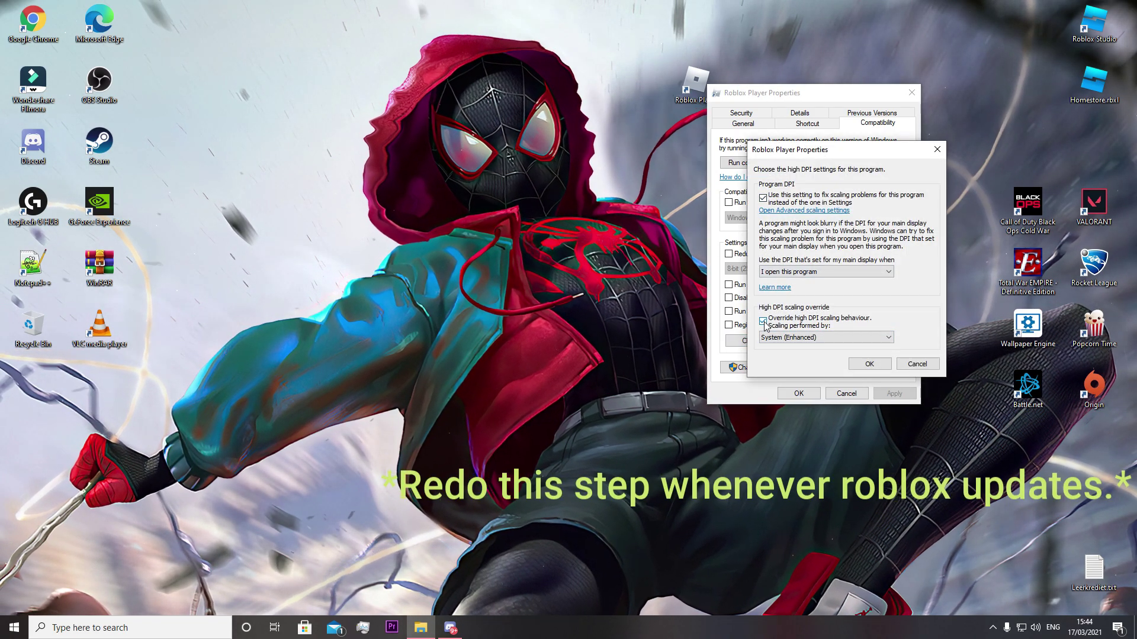
- Override the high DPI scaling with System (Enhanced), confirm the properties and move the Roblox Player shortcut beside Roblox Studio
left_click(787, 338)
left_click(789, 337)
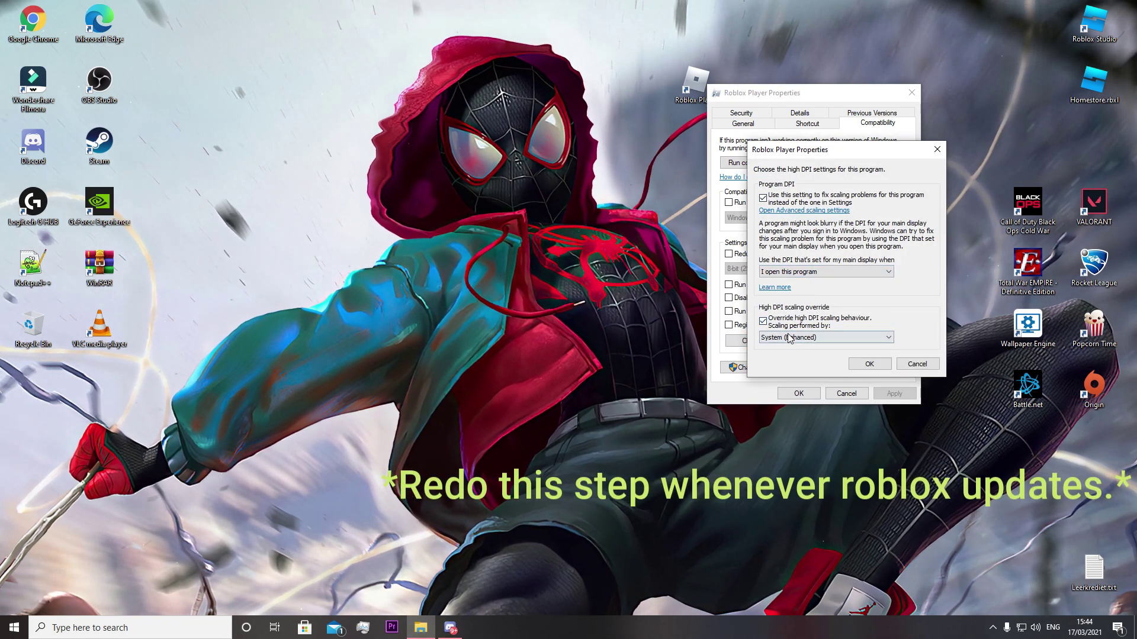
left_click(789, 337)
left_click(779, 346)
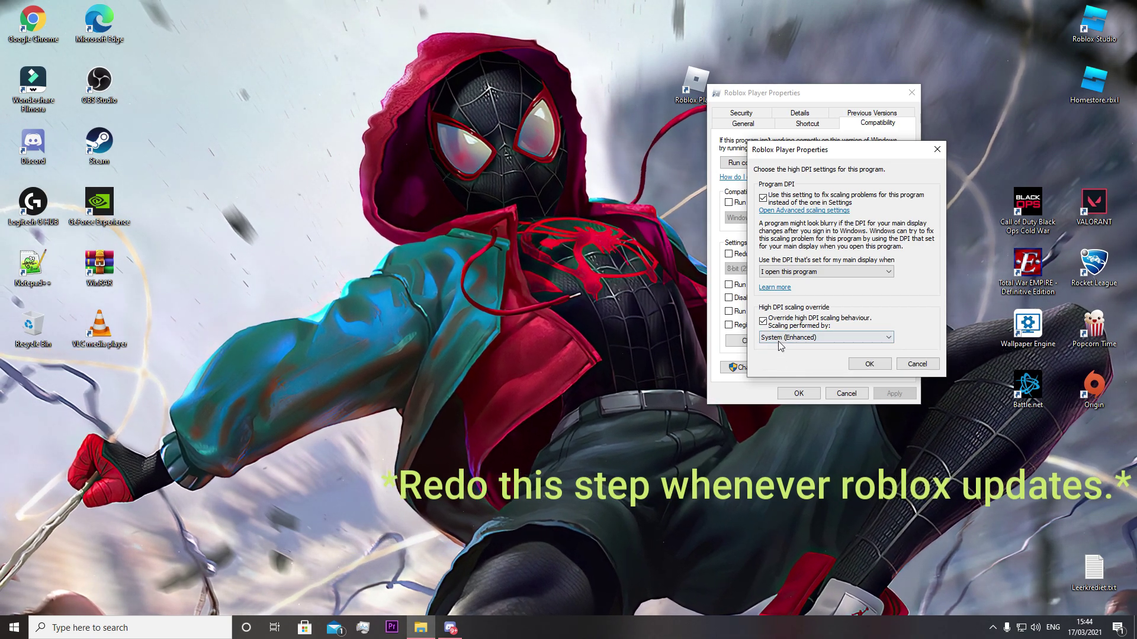
left_click(870, 364)
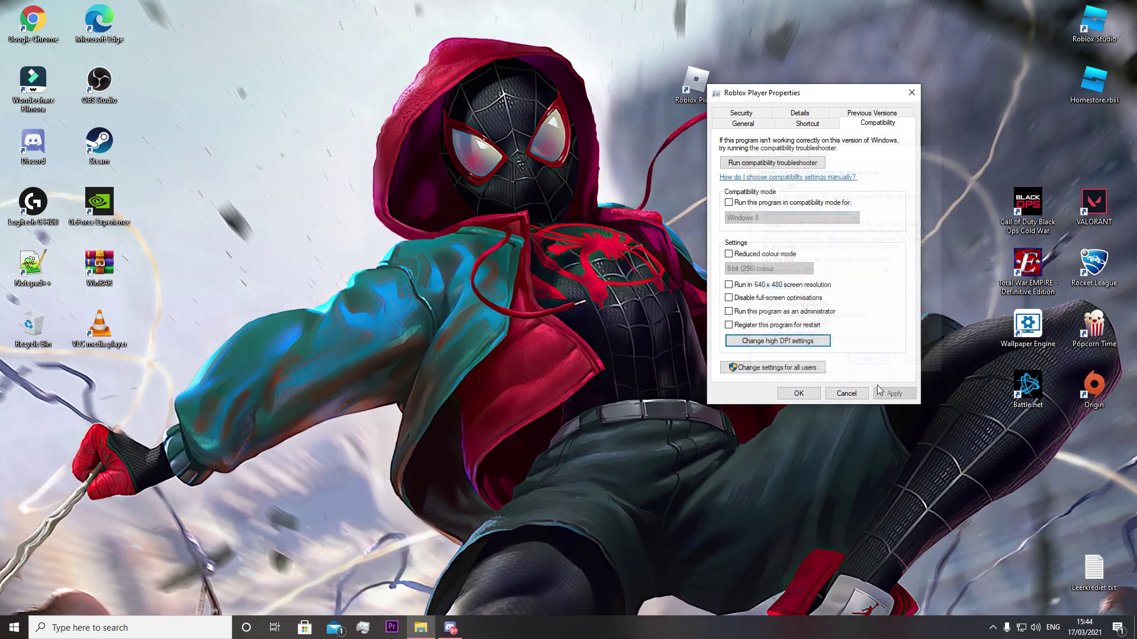
left_click(798, 393)
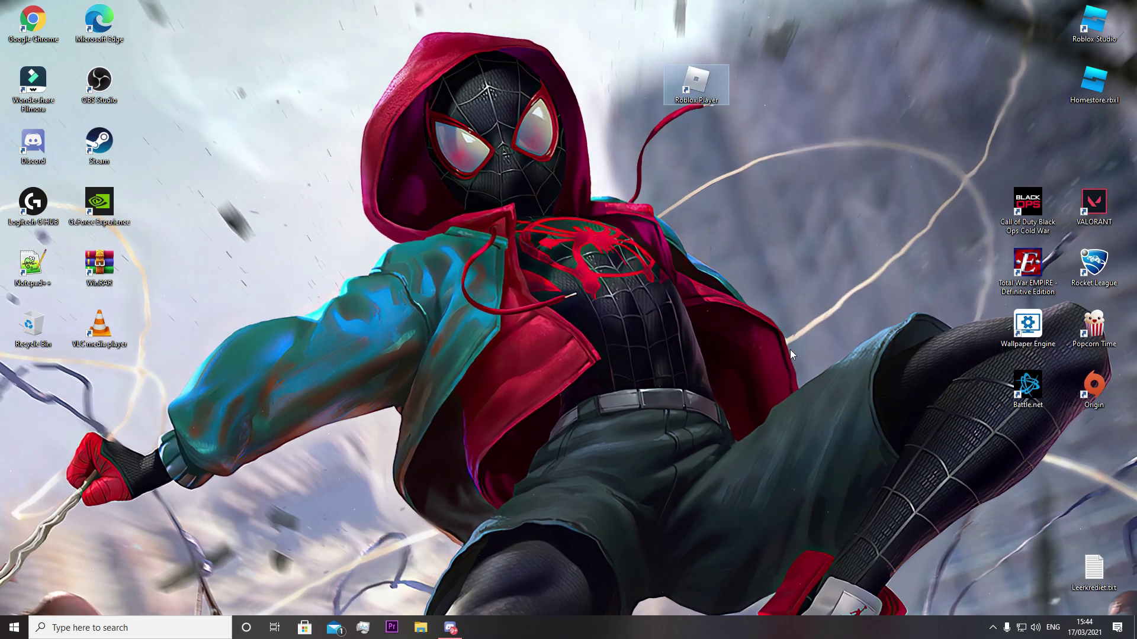
left_click_drag(696, 83, 1028, 26)
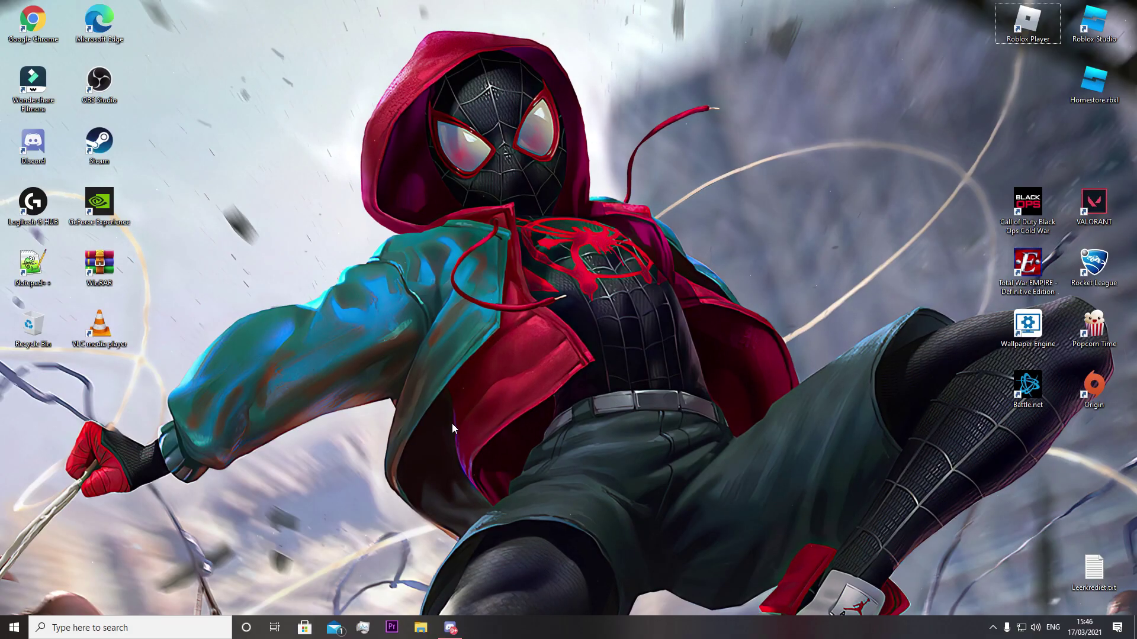
- Open the Mouse properties from Windows Control Panel and show the pointer options
key("super")
type("control Panel")
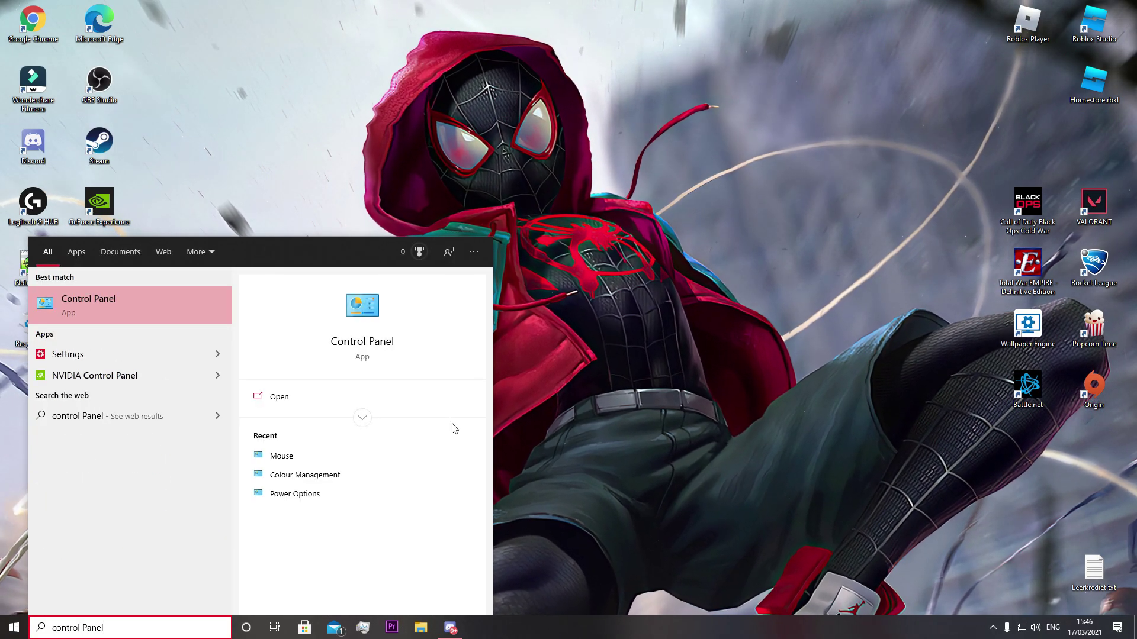
key("Return")
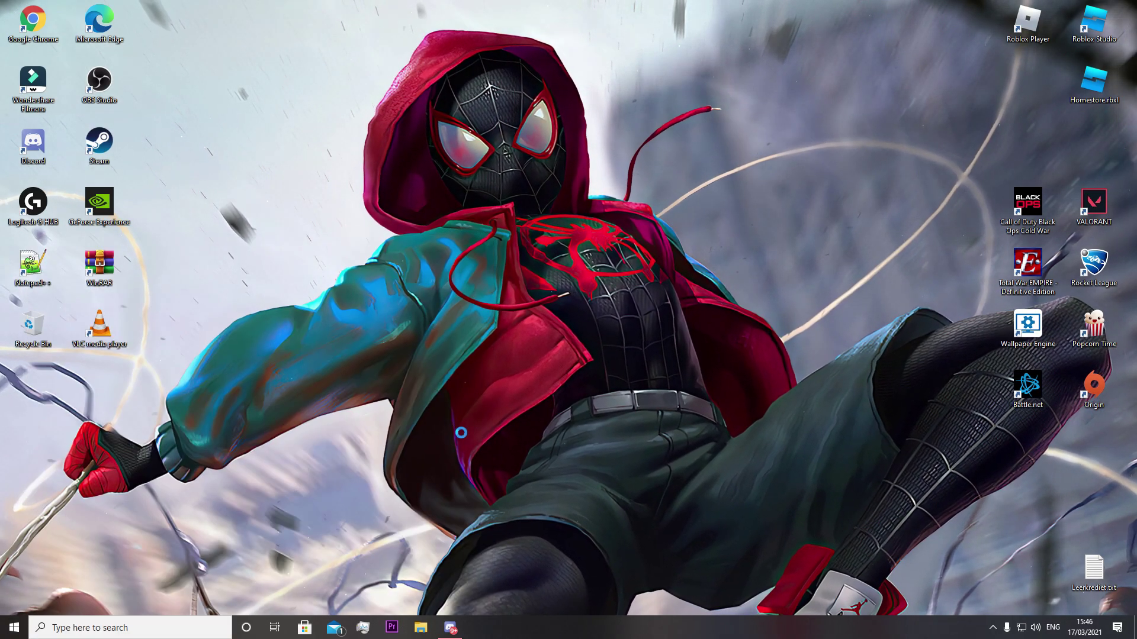
left_click_drag(707, 197, 647, 108)
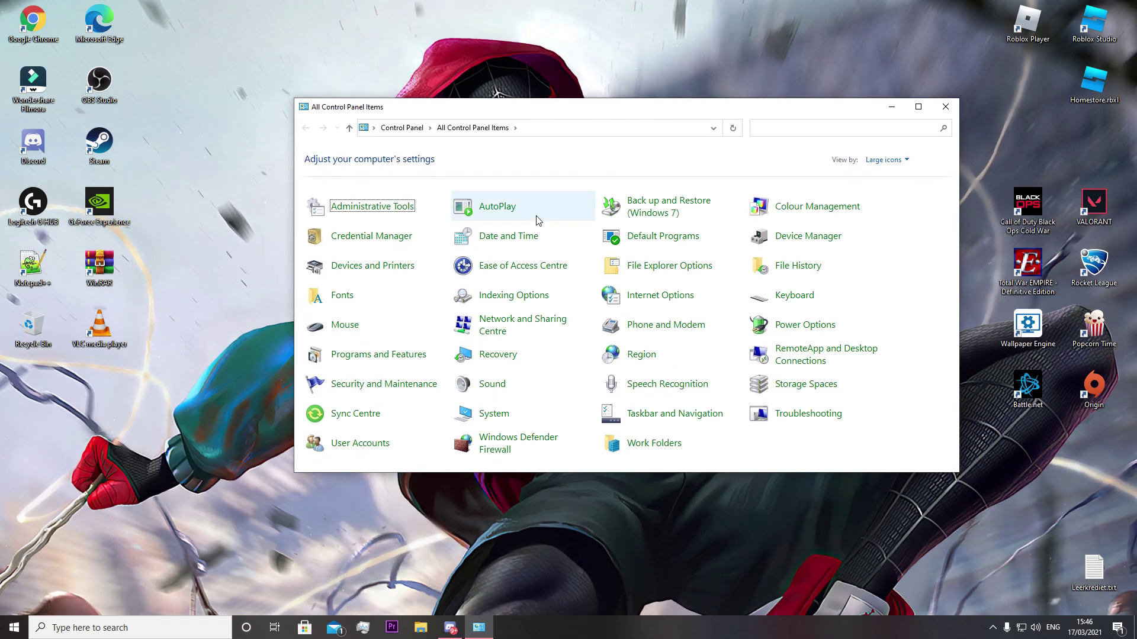
left_click(354, 326)
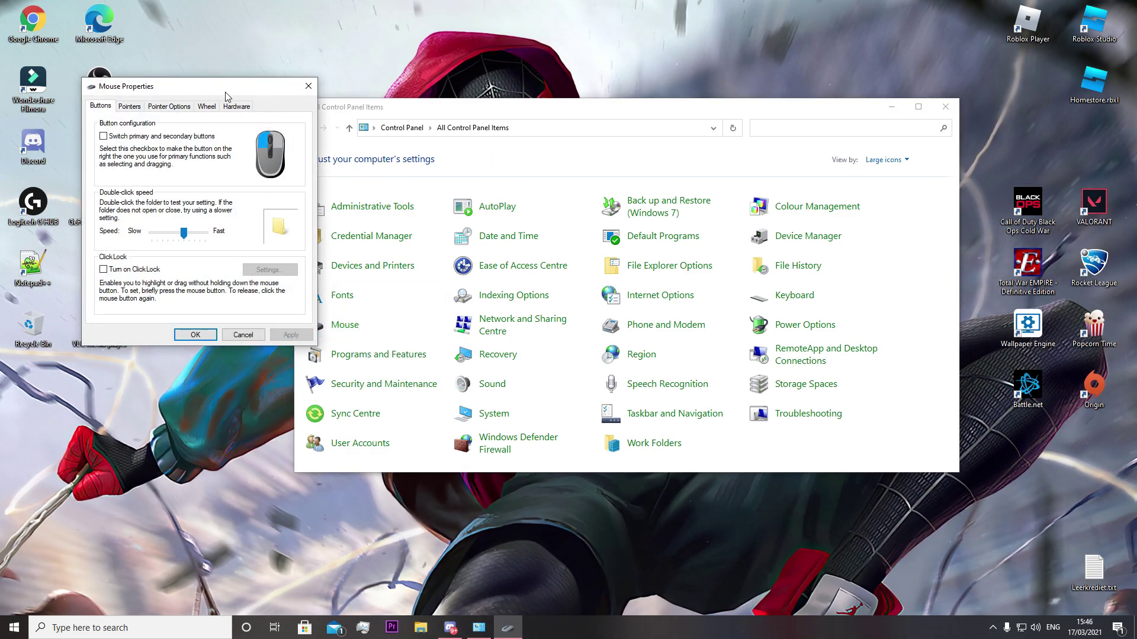
left_click_drag(226, 92, 438, 114)
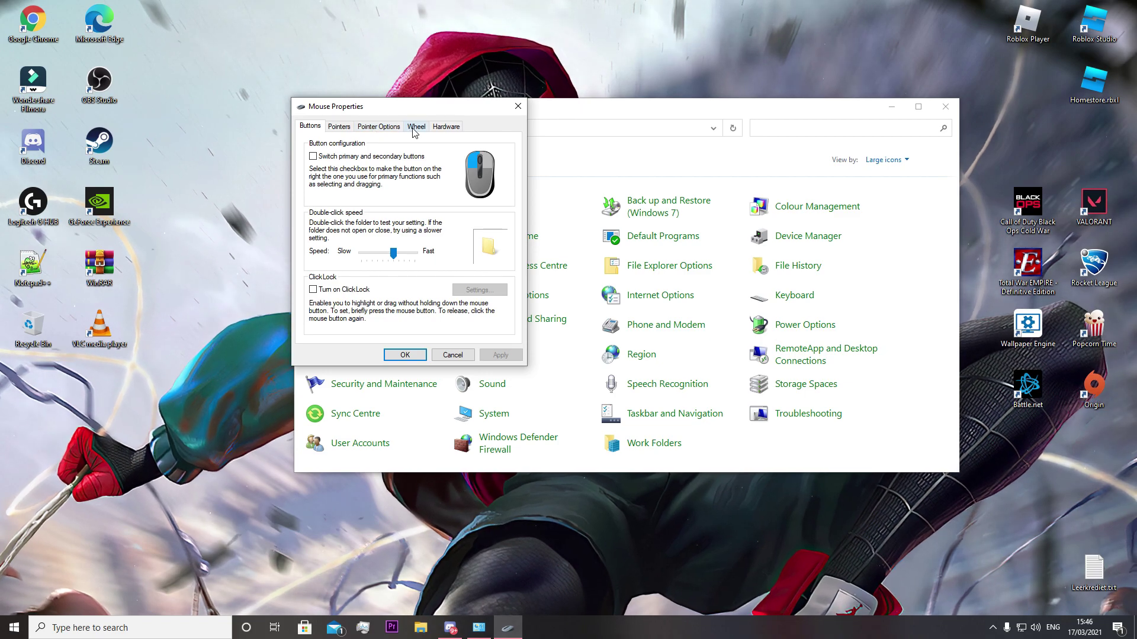
left_click(379, 127)
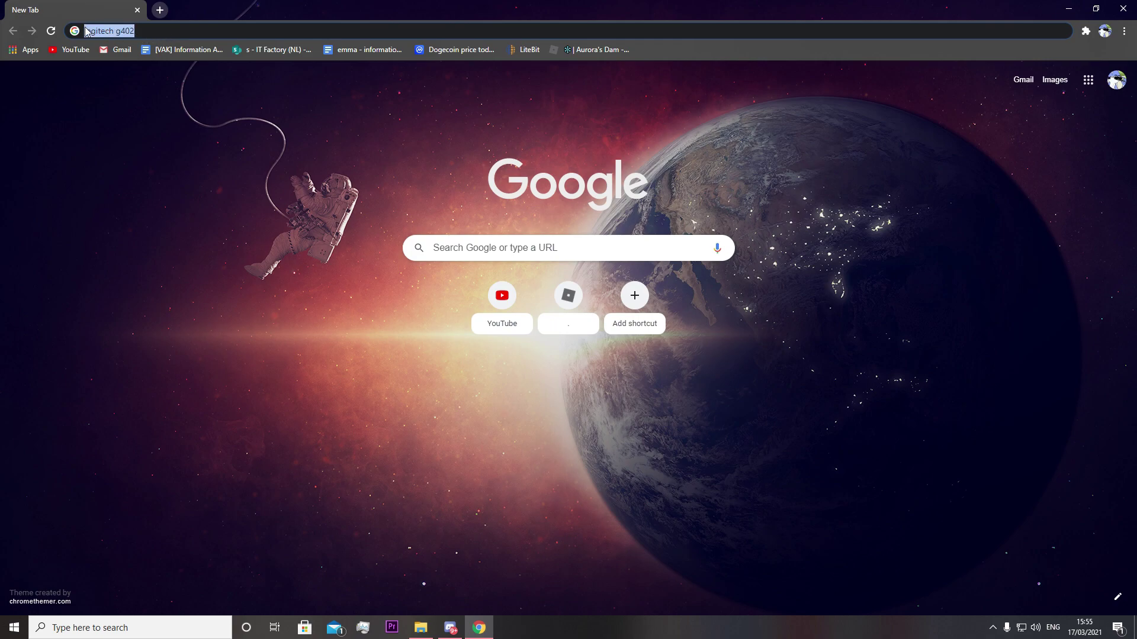
- Search Google for "logitech g402 software download"
type("software")
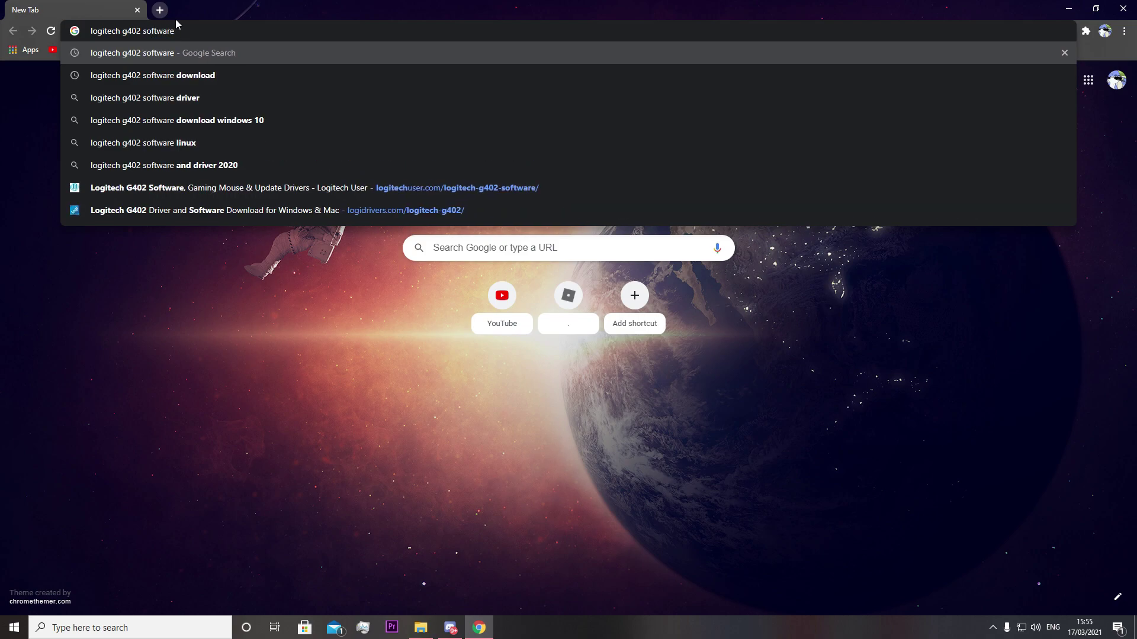
key("Down")
key("Return")
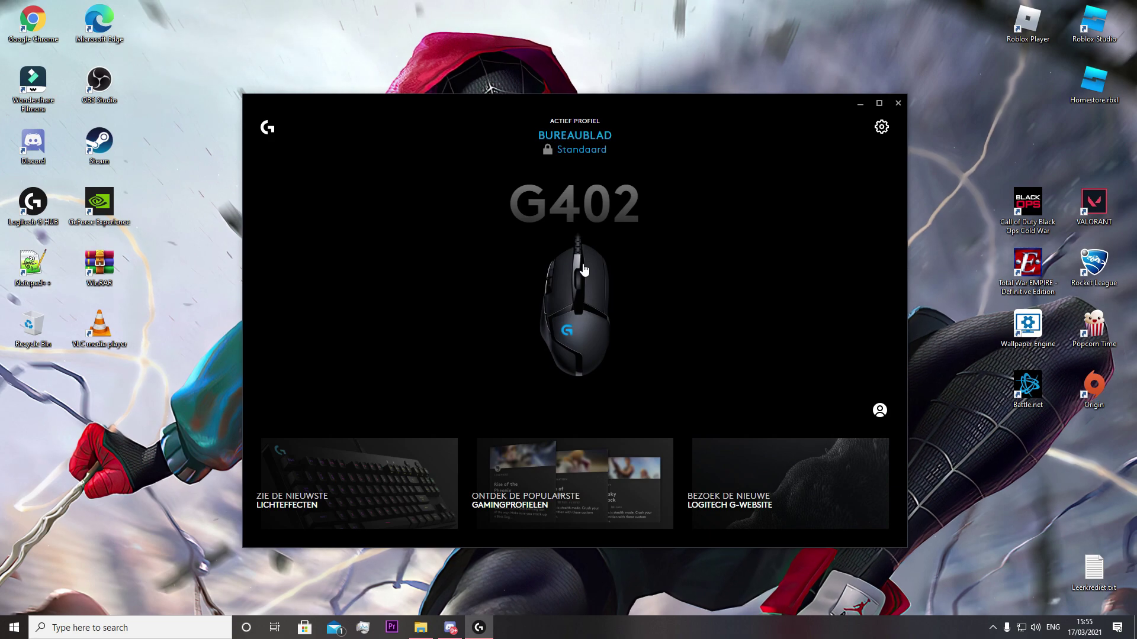
- Open the G402 mouse settings in Logitech G HUB and request the software update download from the app settings
left_click(584, 270)
left_click(260, 237)
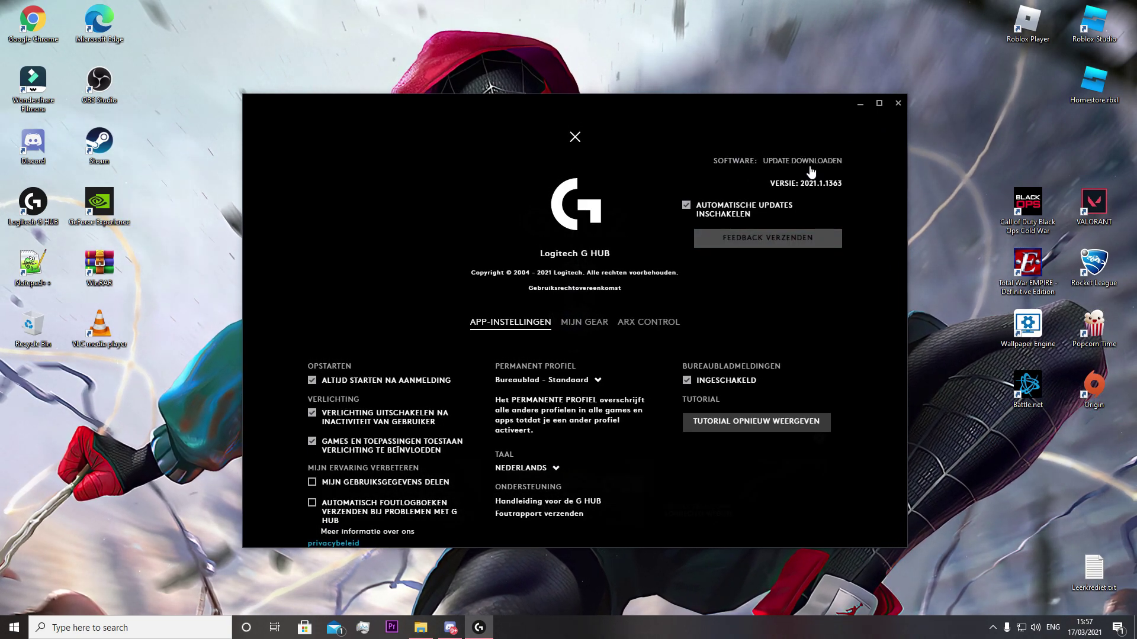
left_click(810, 168)
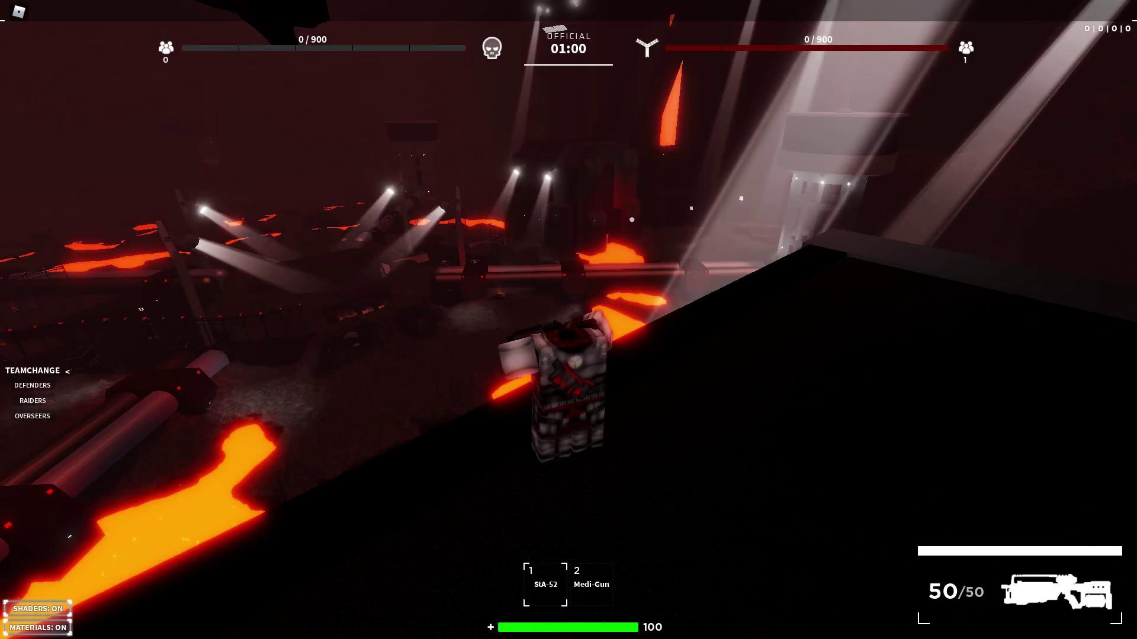
- Open the advanced Colour Management settings from Control Panel and start the display calibration
key("super")
type("co")
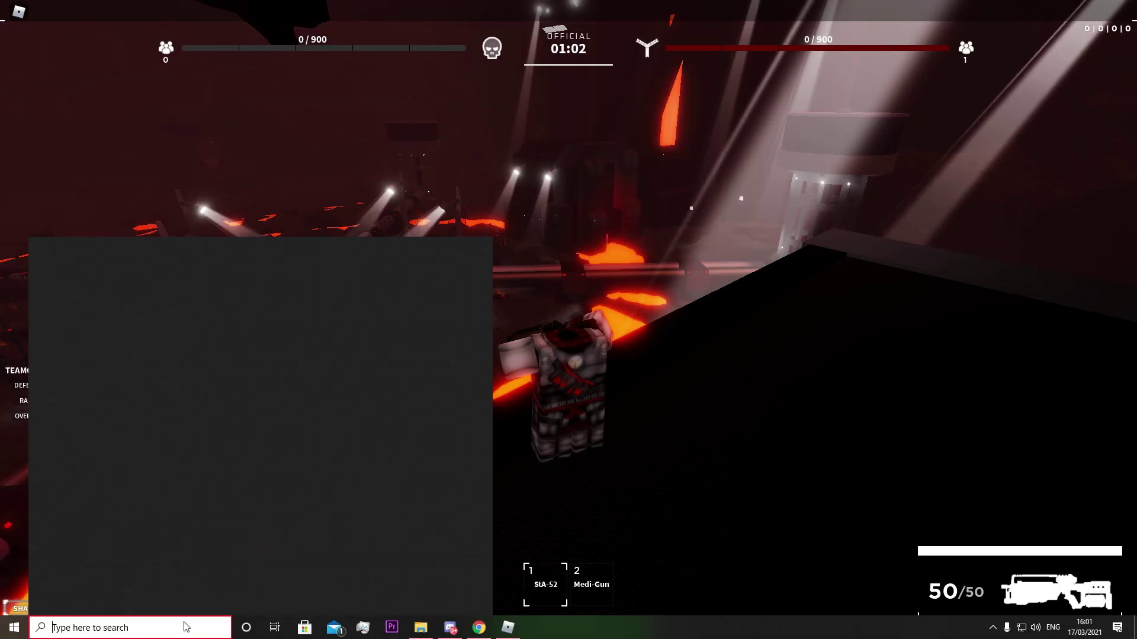
type("ntrol")
key("Return")
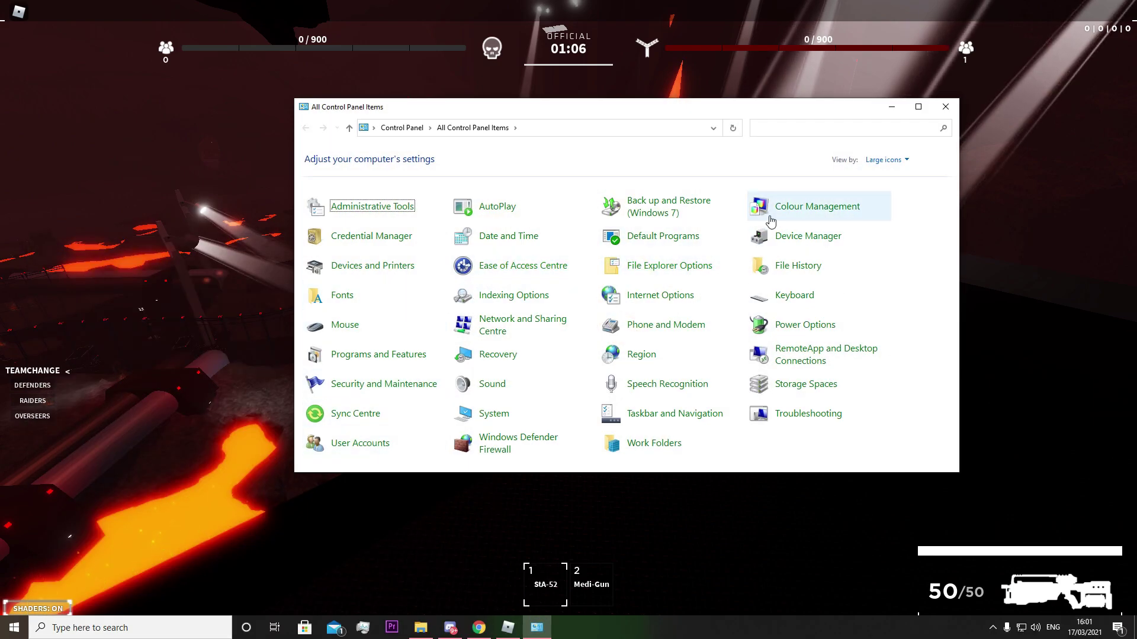
left_click(809, 209)
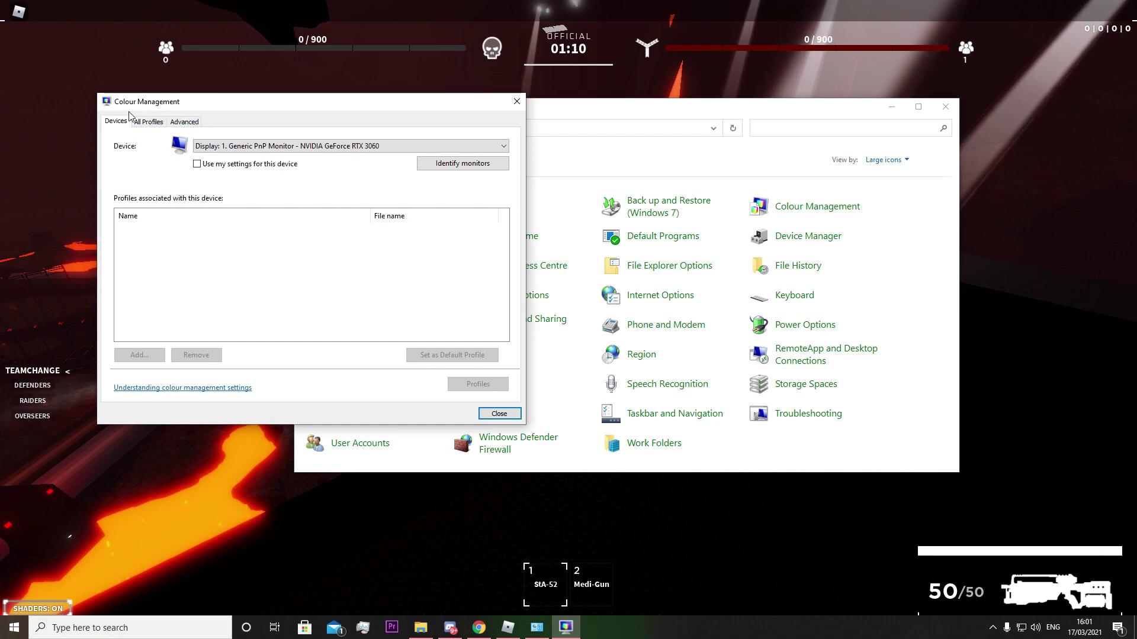
left_click(184, 122)
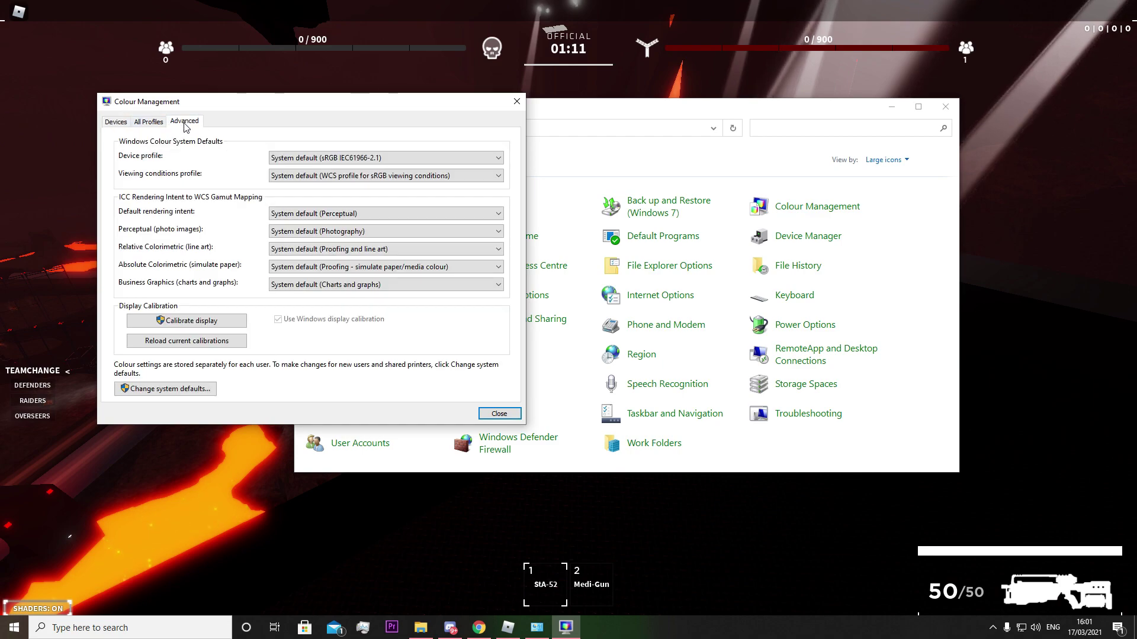
left_click(195, 322)
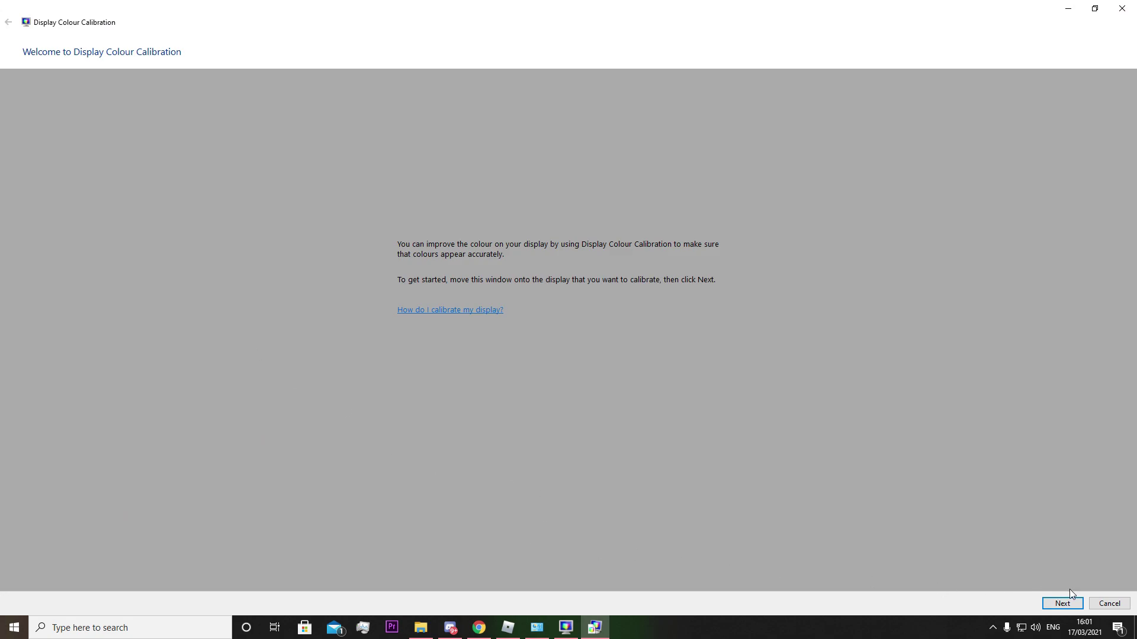
- Advance the display colour calibration to the gamma adjustment and raise the gamma slider close to its maximum
left_click(1063, 603)
left_click(1063, 603)
left_click(1064, 604)
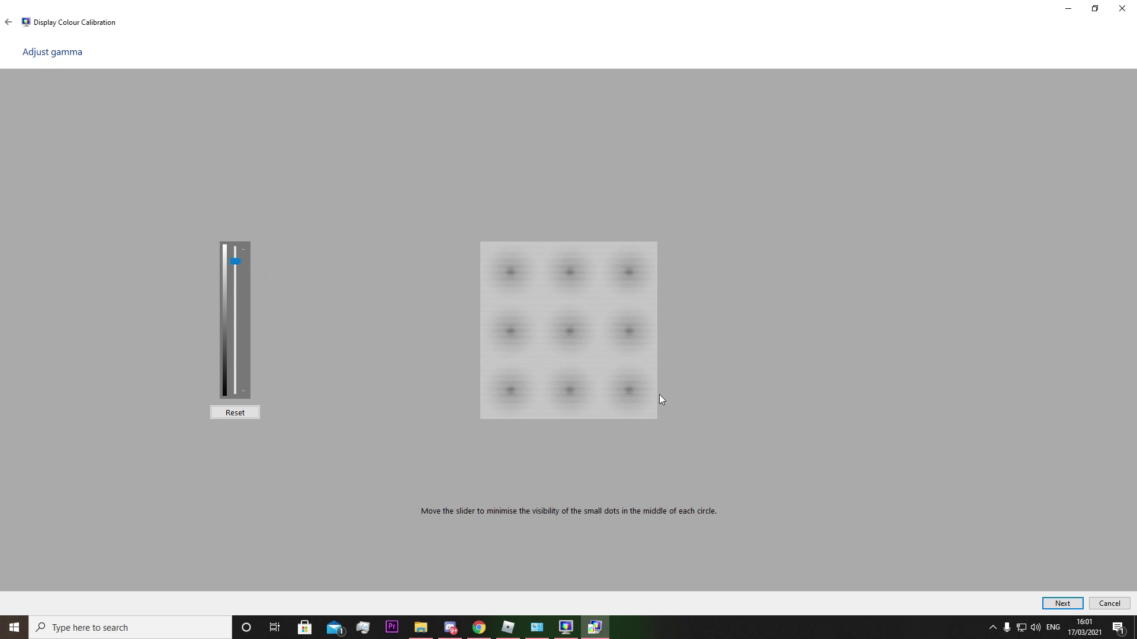
- Pass the brightness, contrast and colour balance pages without adjustments and finish the calibration with the ClearType Tuner option enabled
left_click(1072, 602)
left_click(1073, 601)
left_click(1073, 602)
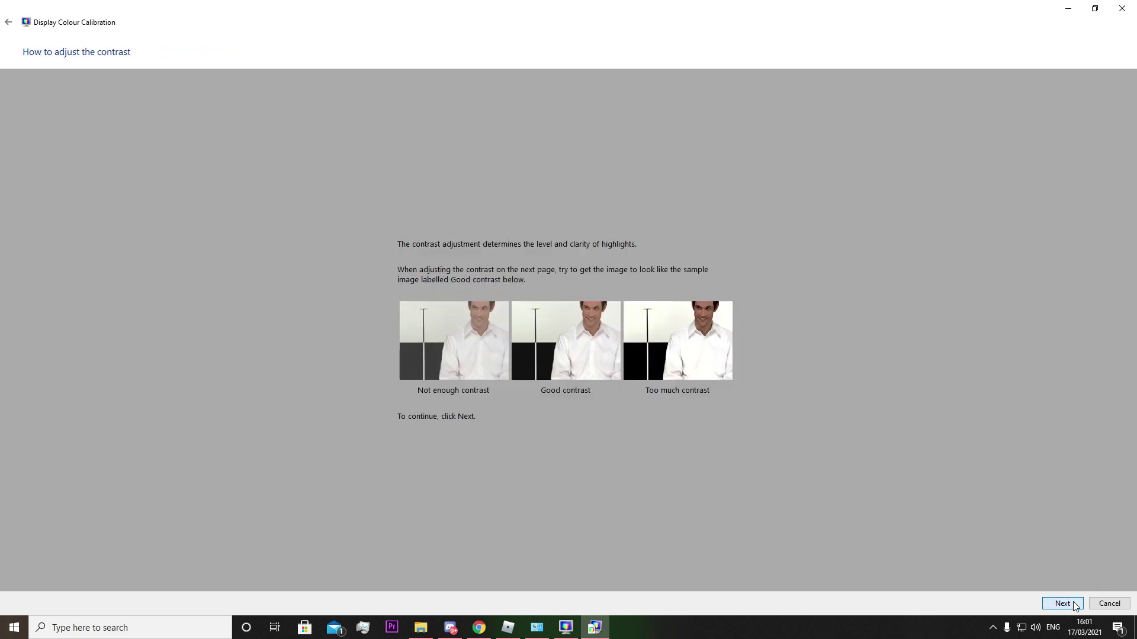
left_click(1073, 601)
left_click(1072, 602)
left_click(1072, 601)
left_click(1073, 602)
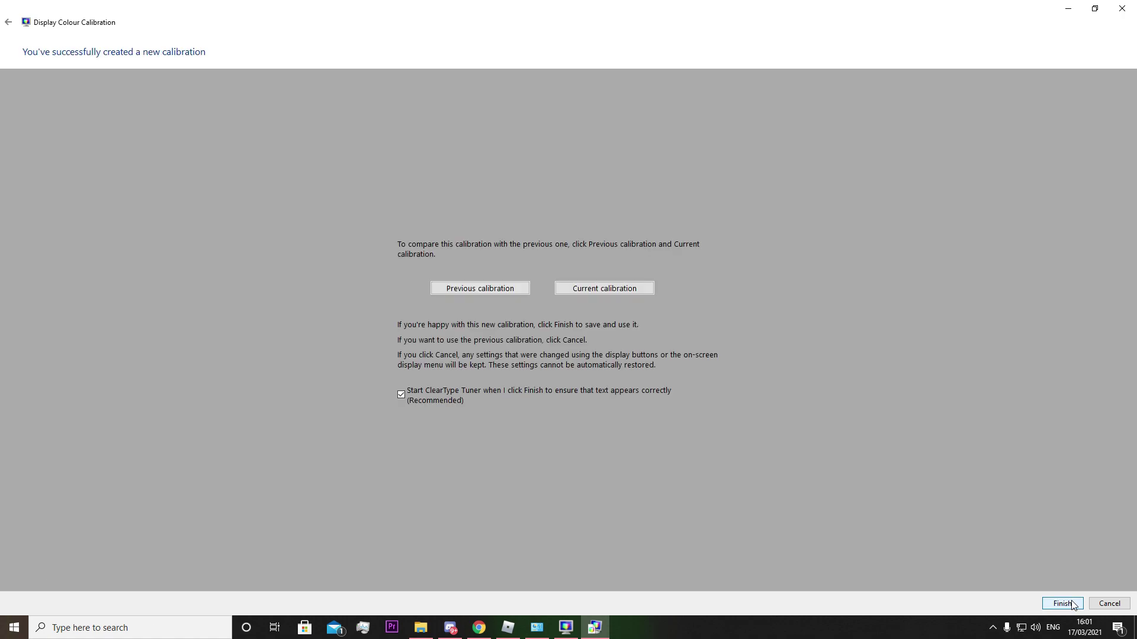
left_click(1072, 604)
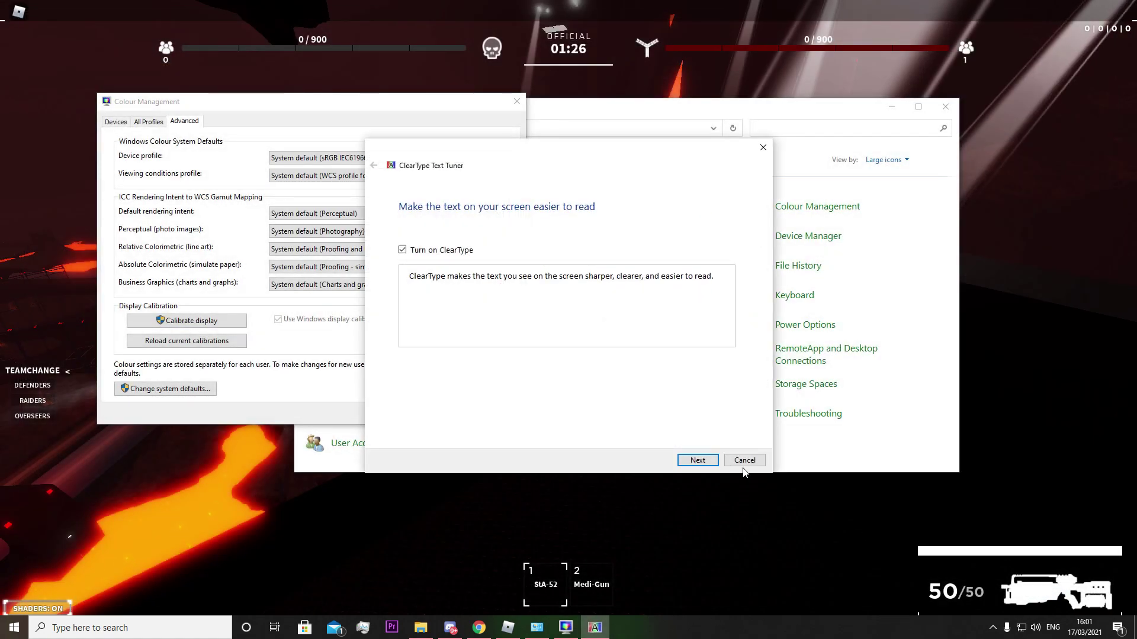
- Close the ClearType Text Tuner, Control Panel and Colour Management windows to return to the game
left_click(764, 147)
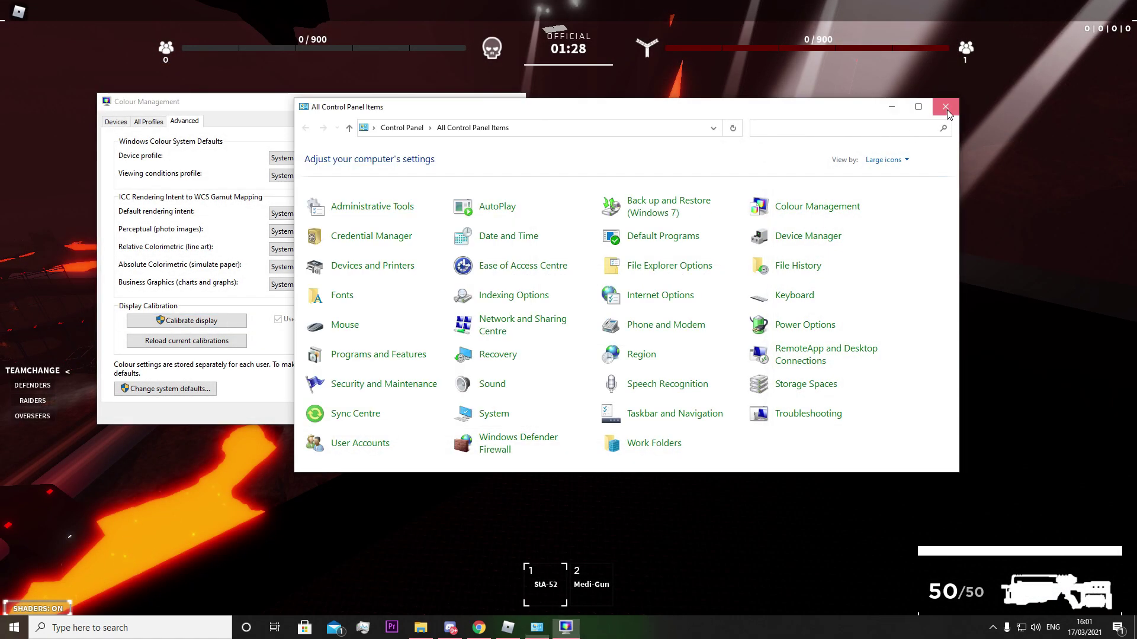
key("alt+F4")
left_click(524, 104)
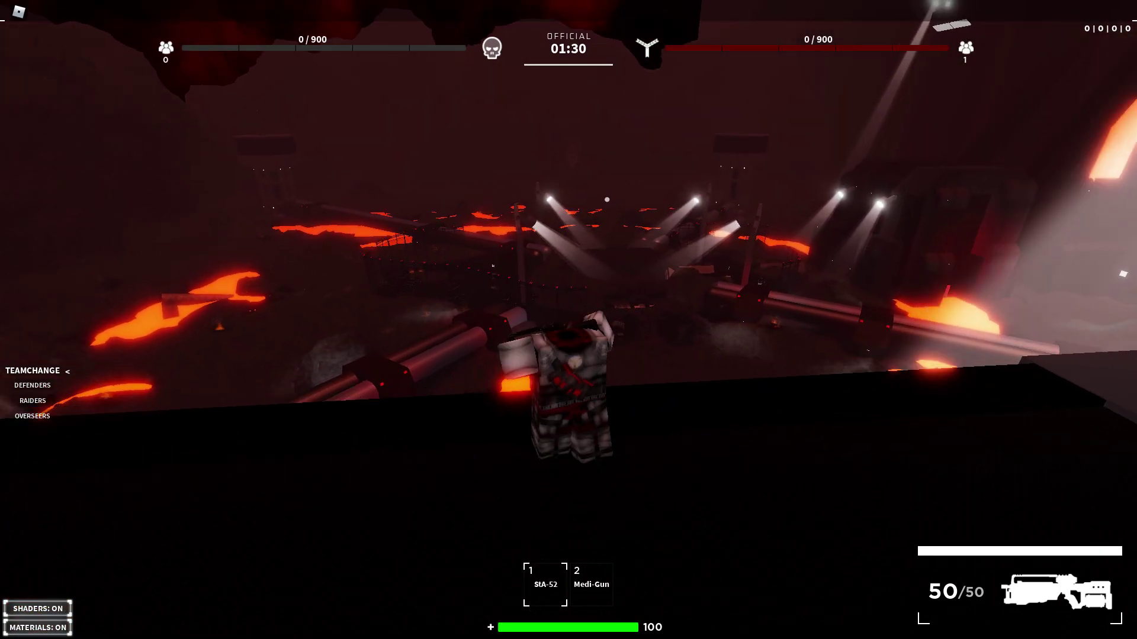